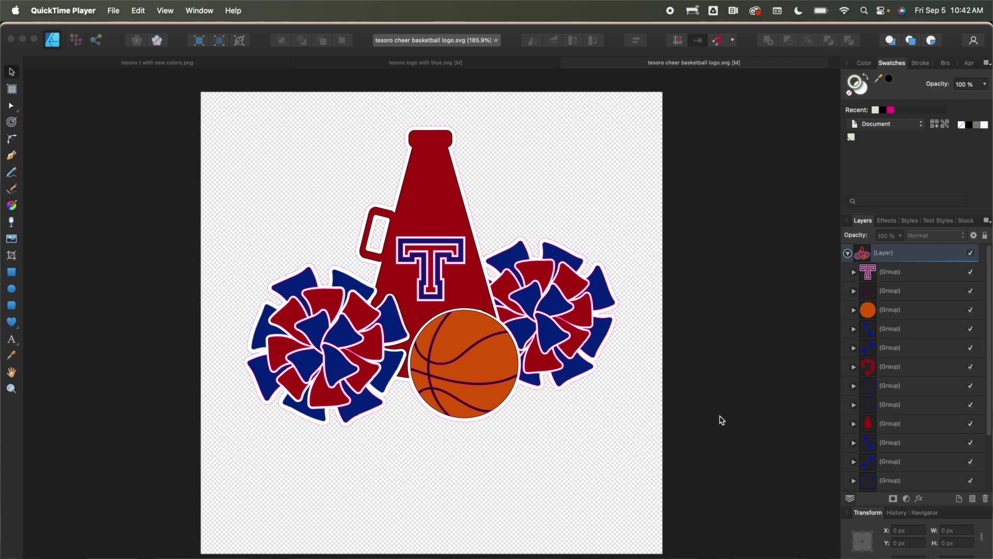
Bring the Affinity Designer window with the cheer basketball logo to the front
{"action": "left_click", "coordinate": [241, 184]}
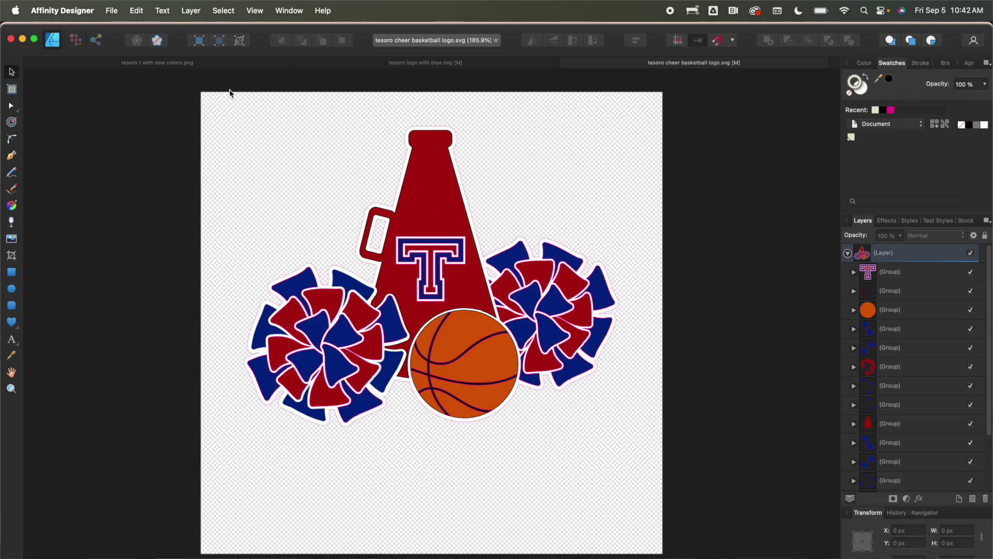
In Document Setup, set colour format CMYK/8 with the U.S. Web Coated (SWOP) v2 profile
{"action": "left_click", "coordinate": [112, 11]}
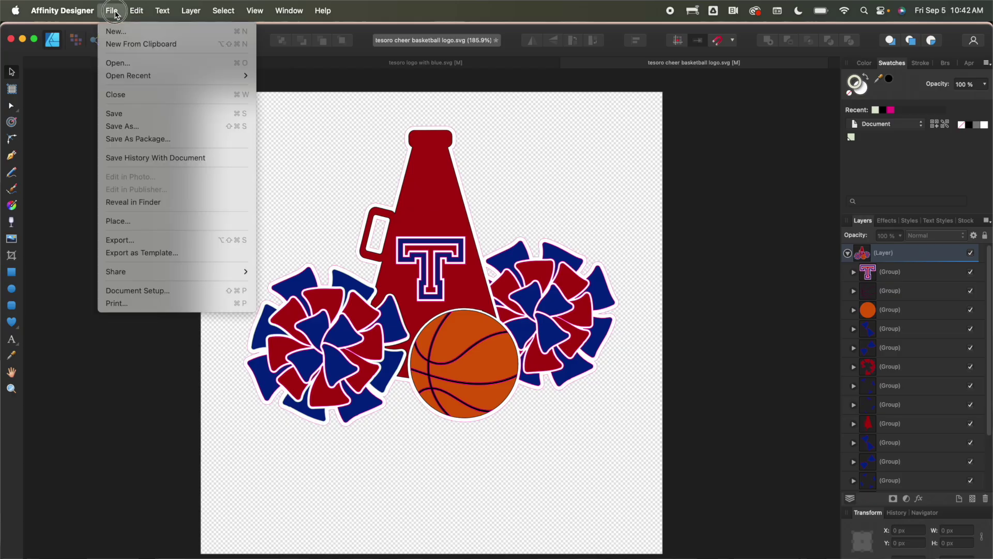
{"action": "left_click", "coordinate": [138, 291]}
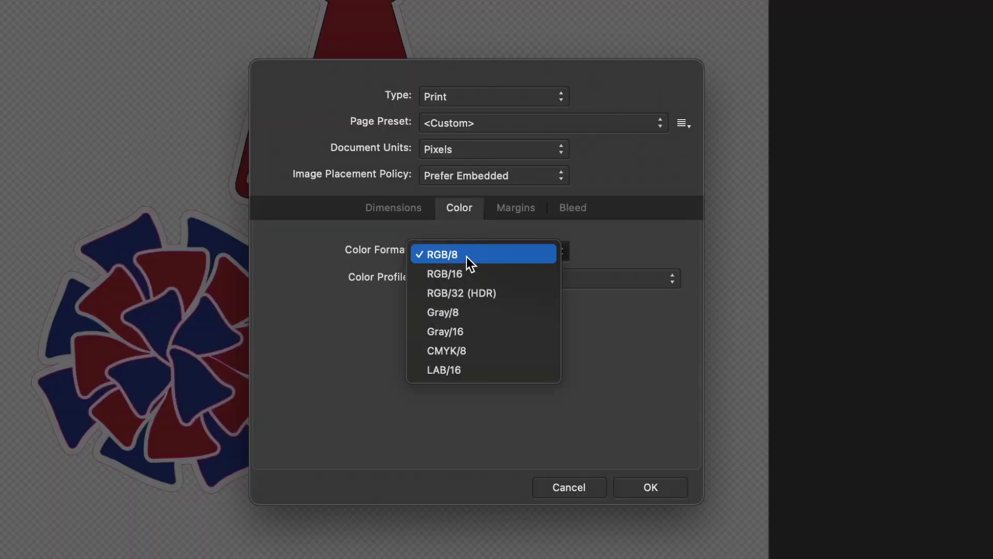
{"action": "left_click", "coordinate": [486, 350]}
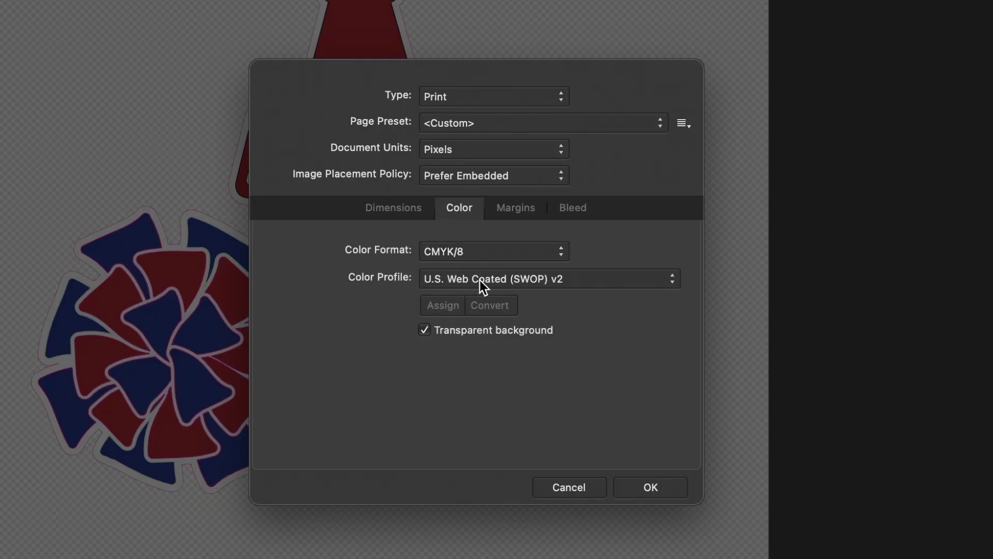
{"action": "left_click", "coordinate": [547, 281]}
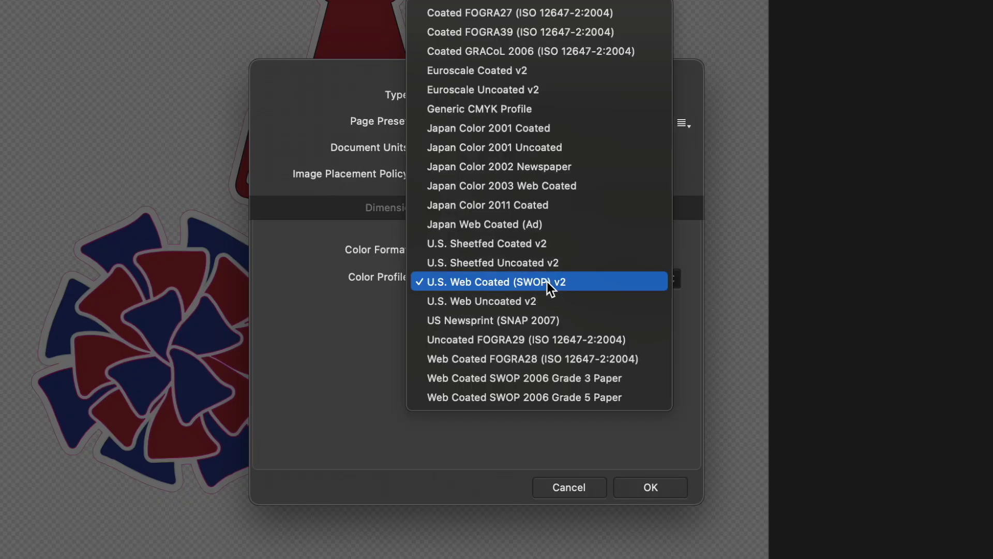
{"action": "left_click", "coordinate": [547, 282]}
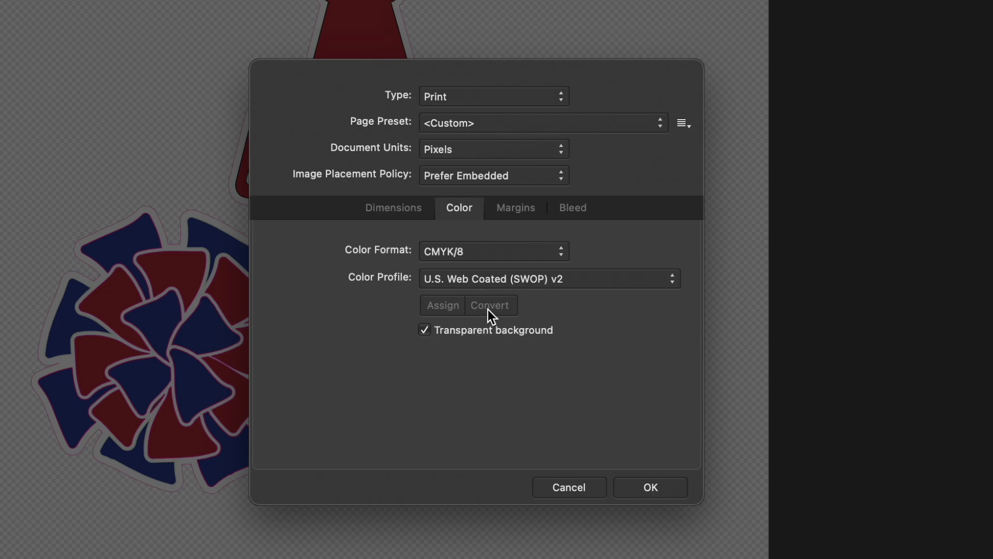
{"action": "left_click", "coordinate": [658, 487]}
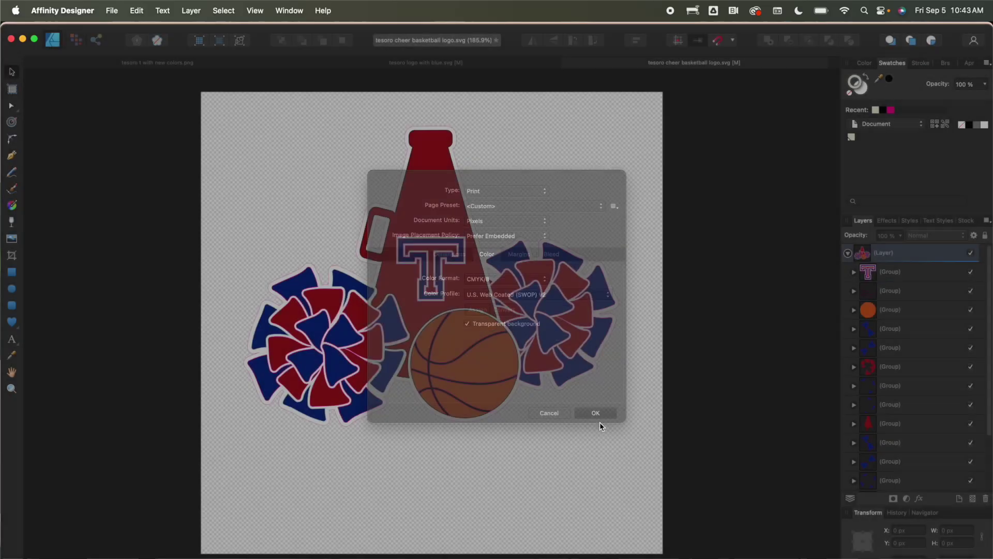
Reopen Document Setup and apply the CMYK/8 conversion to the logo document
{"action": "left_click", "coordinate": [113, 15]}
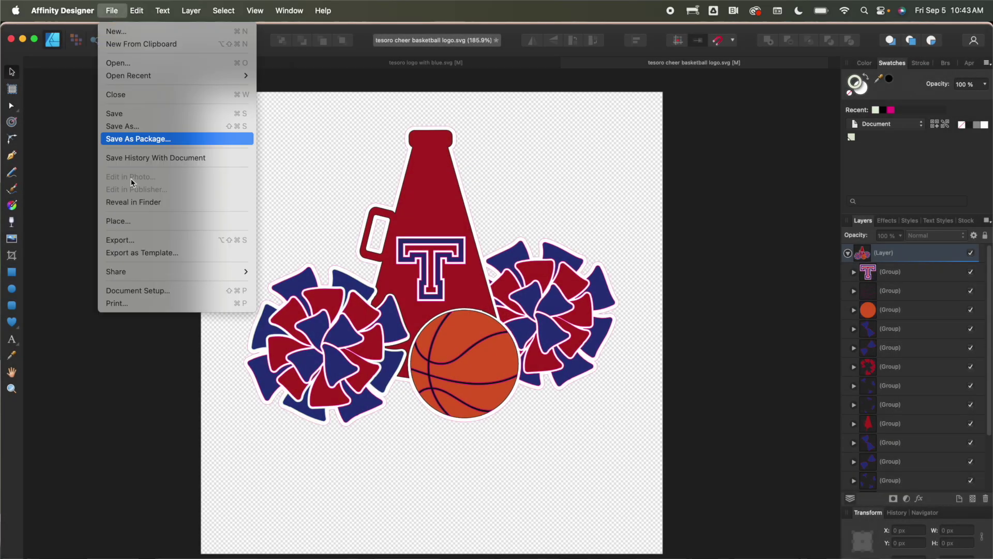
{"action": "left_click", "coordinate": [124, 288]}
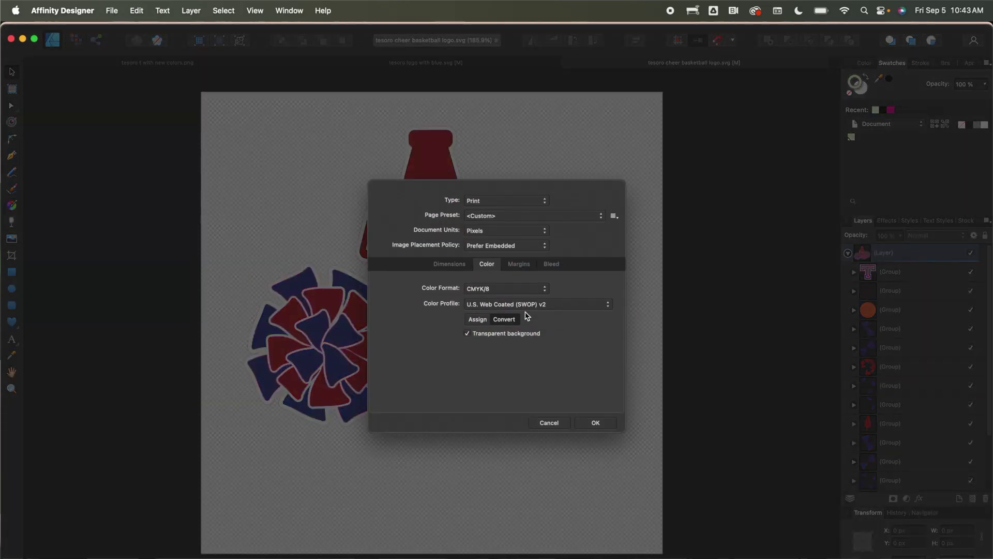
{"action": "left_click", "coordinate": [595, 423]}
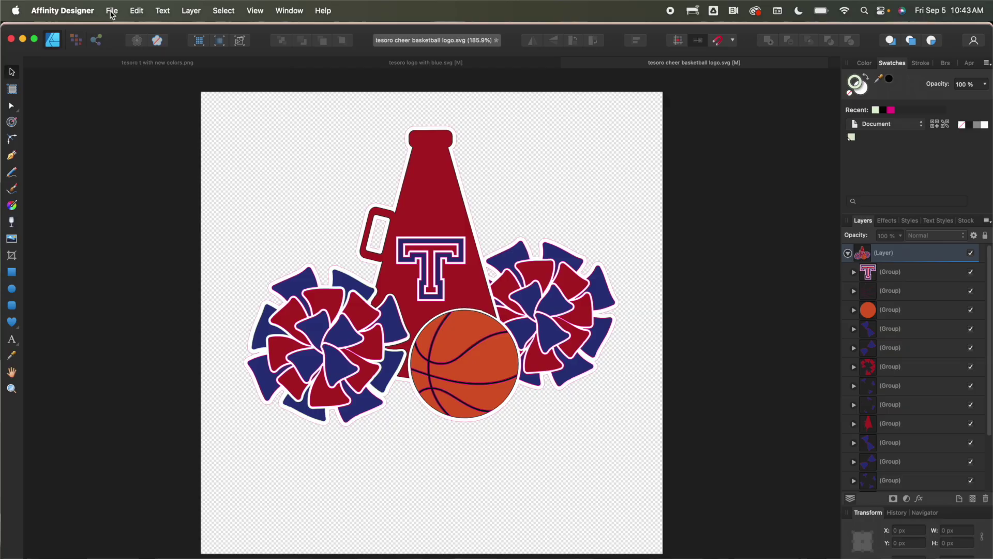
{"action": "left_click", "coordinate": [112, 12]}
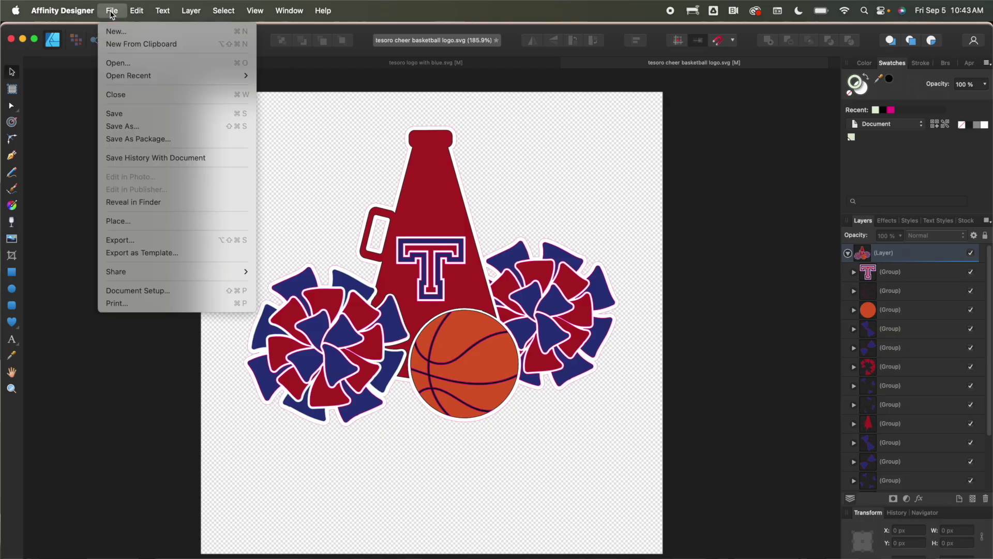
Export the logo as a PDF (for print) without embedded colour profiles, saved to the Desktop
{"action": "left_click", "coordinate": [120, 240]}
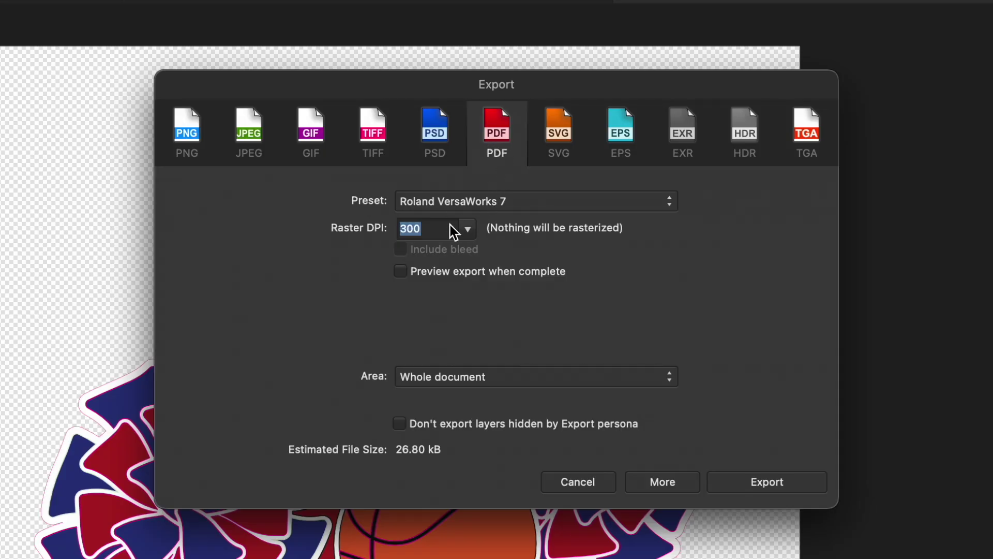
{"action": "left_click", "coordinate": [484, 206]}
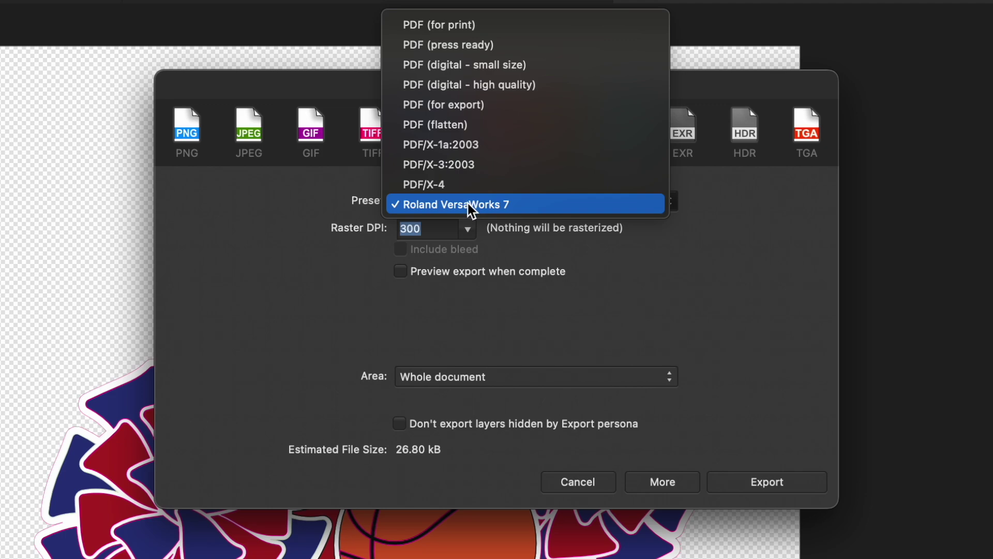
{"action": "left_click", "coordinate": [427, 27]}
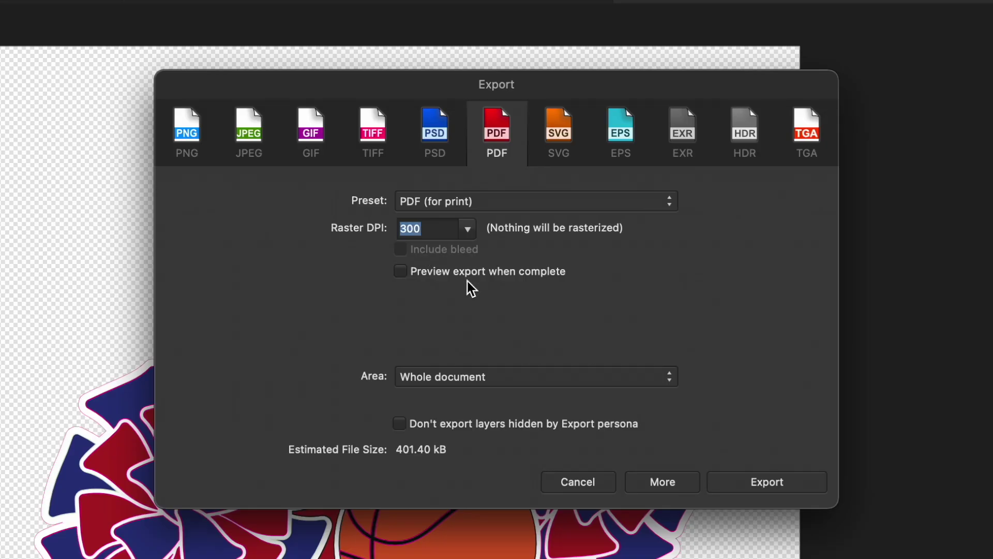
{"action": "left_click", "coordinate": [667, 486]}
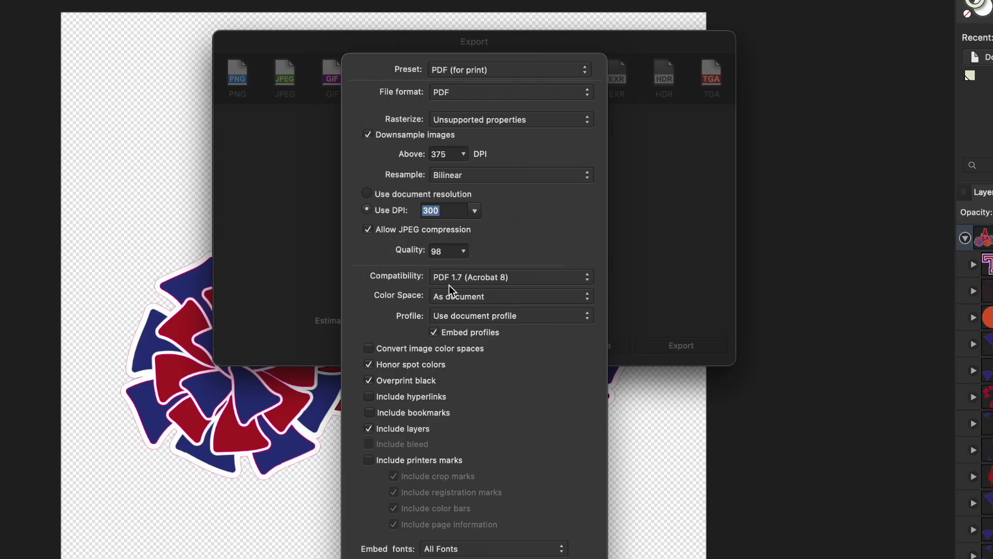
{"action": "left_click", "coordinate": [434, 333]}
{"action": "key", "text": "Return"}
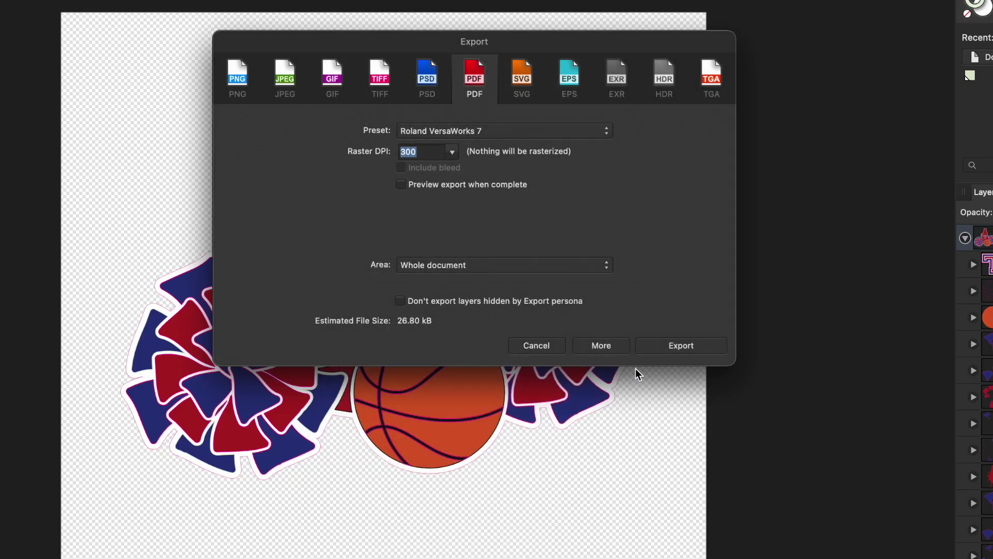
{"action": "left_click", "coordinate": [666, 352]}
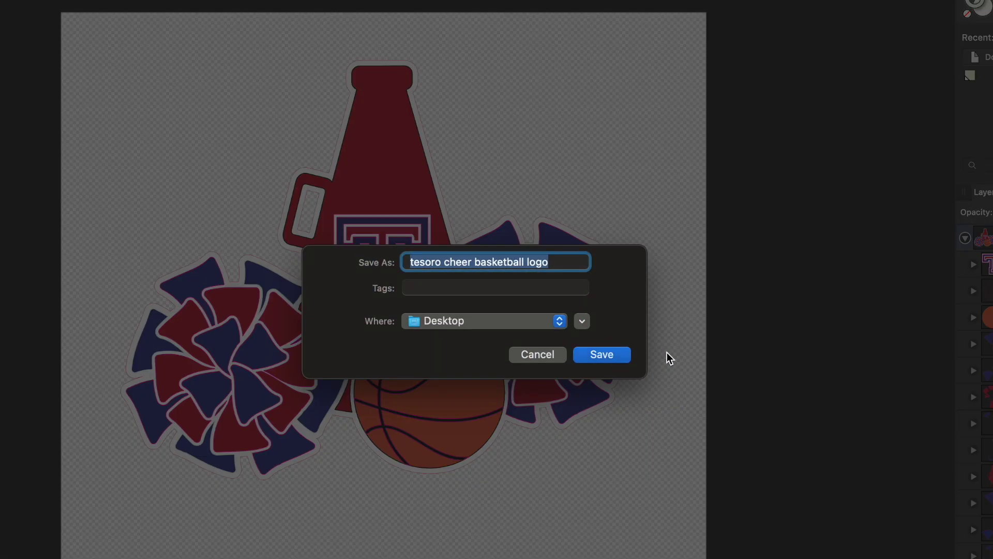
{"action": "left_click", "coordinate": [601, 355]}
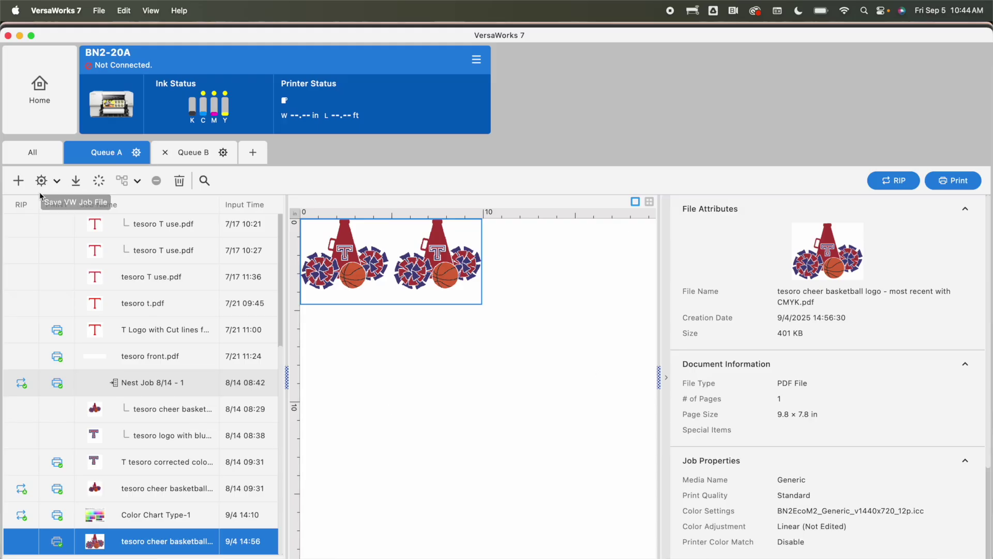
Add tesoro cheer basketball logo.pdf from the Desktop to Queue A as a new job
{"action": "left_click", "coordinate": [18, 182]}
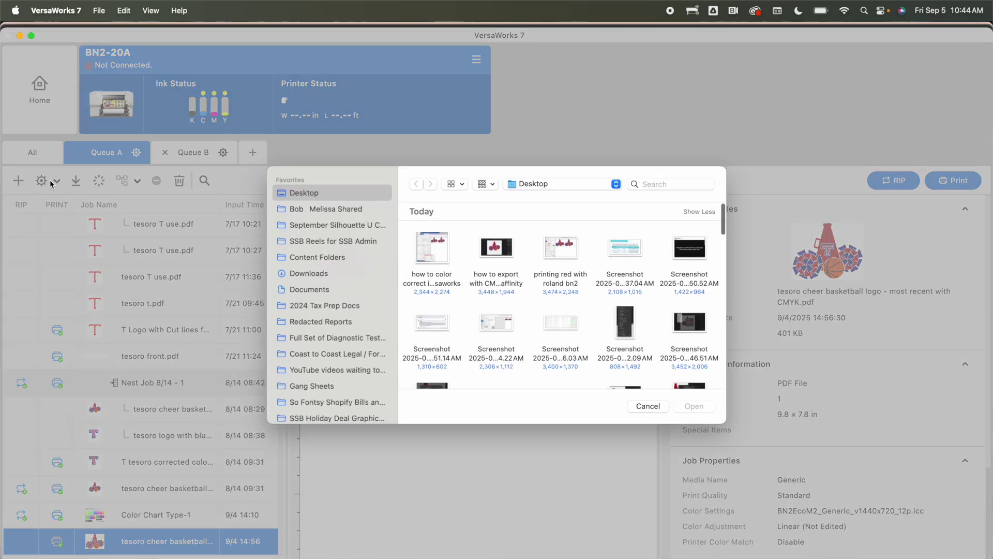
{"action": "scroll", "coordinate": [512, 273], "scroll_direction": "down", "scroll_amount": 5}
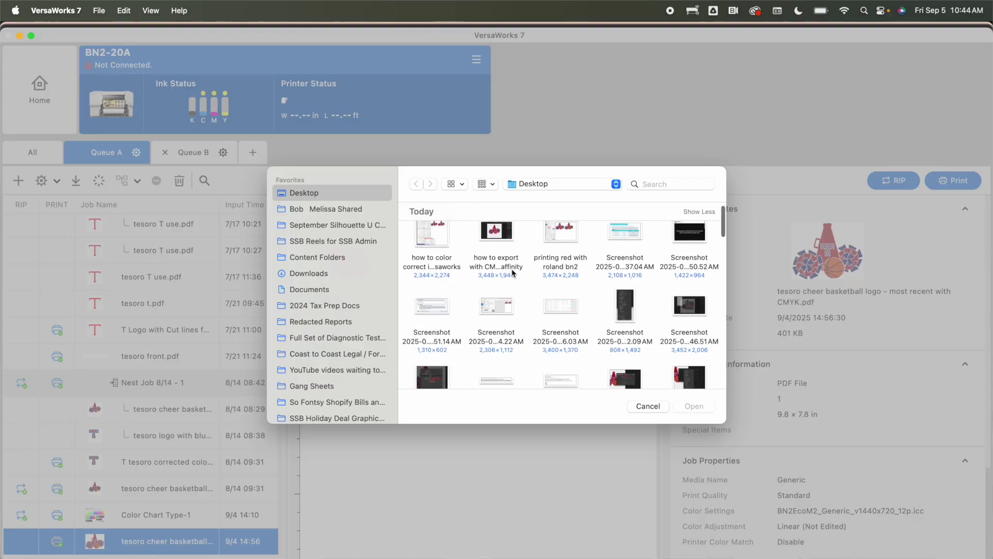
{"action": "left_click", "coordinate": [624, 342]}
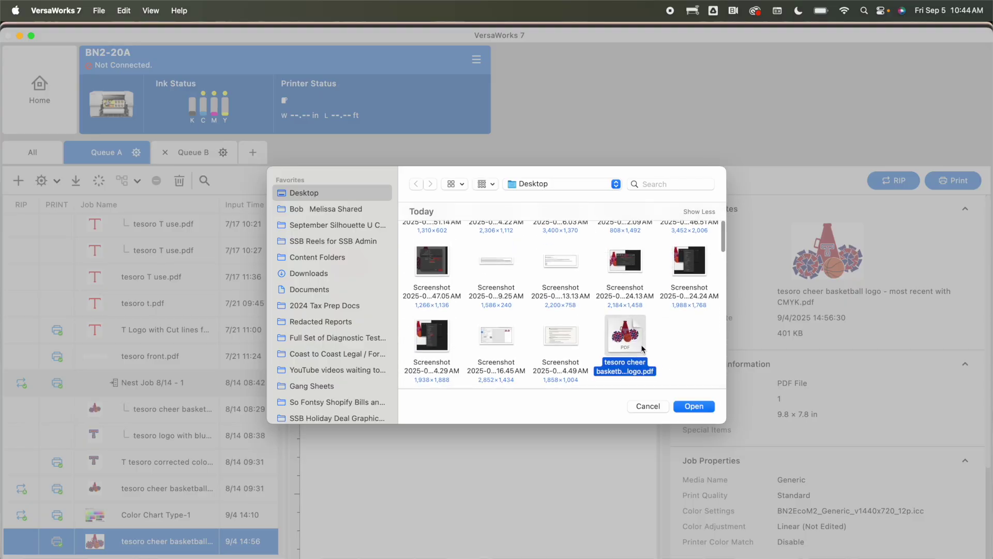
{"action": "left_click", "coordinate": [691, 406]}
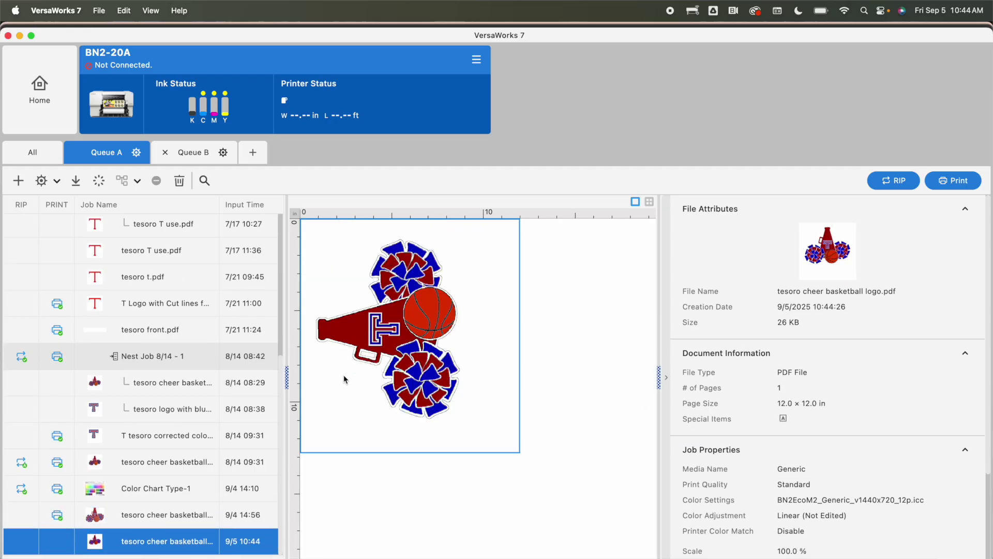
Open the new logo job's Settings through Edit Design
{"action": "right_click", "coordinate": [123, 541]}
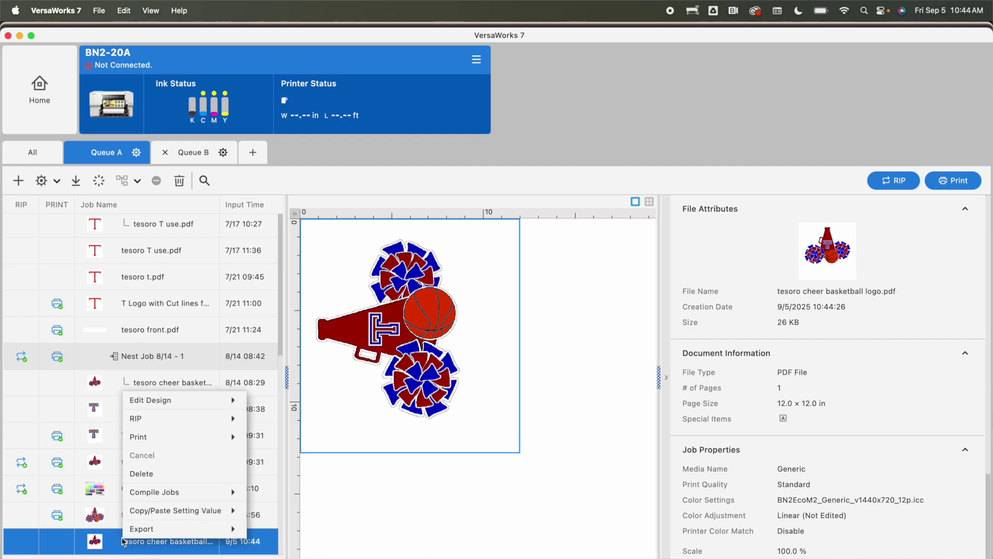
{"action": "mouse_move", "coordinate": [190, 404]}
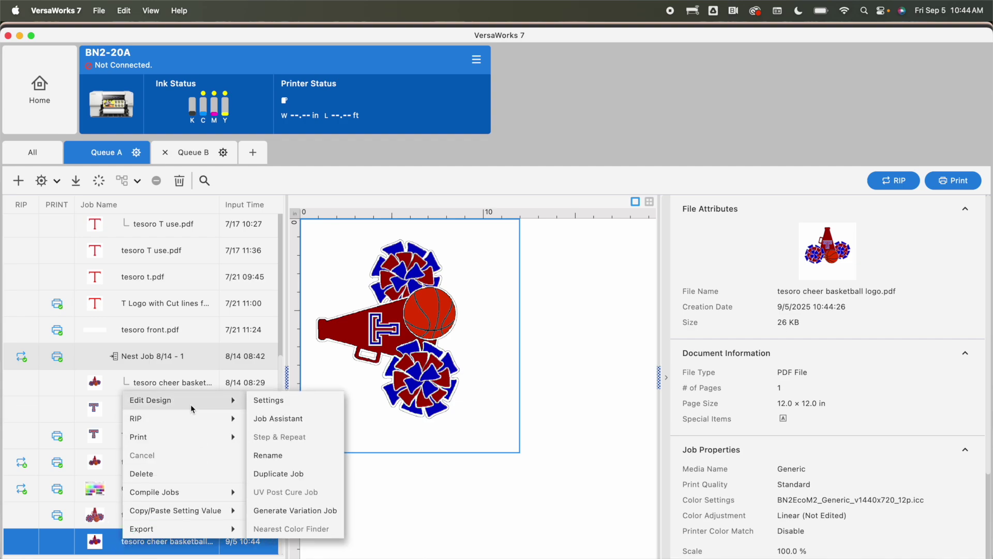
{"action": "left_click", "coordinate": [263, 400]}
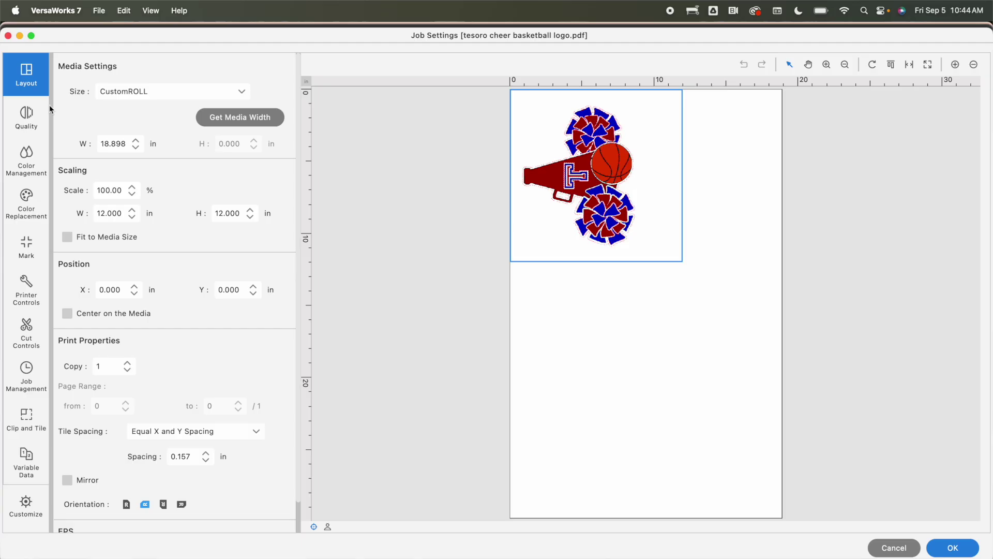
Enable Preserve Primary Colors under Color Management, keep the Custom preset, and confirm
{"action": "left_click", "coordinate": [26, 168]}
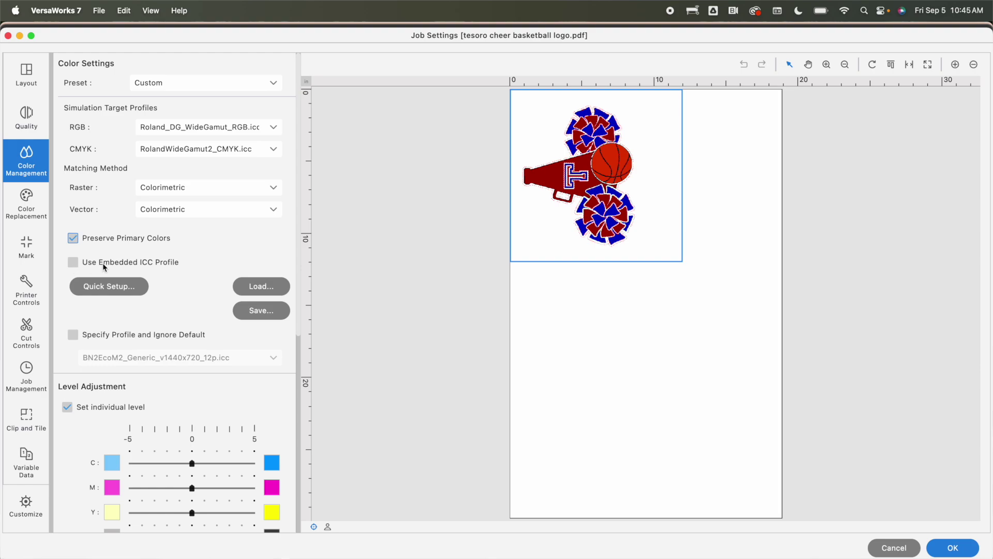
{"action": "left_click", "coordinate": [179, 86]}
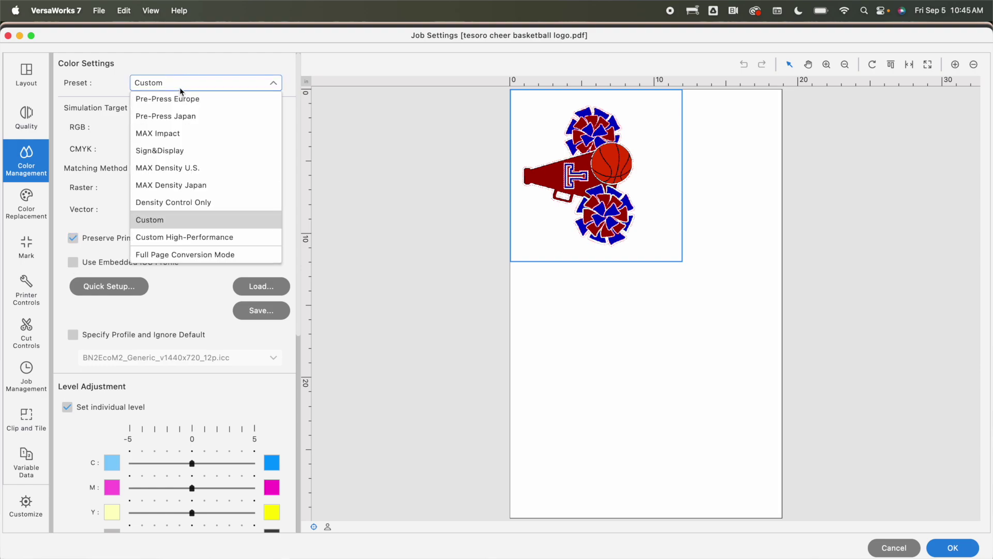
{"action": "left_click", "coordinate": [171, 81]}
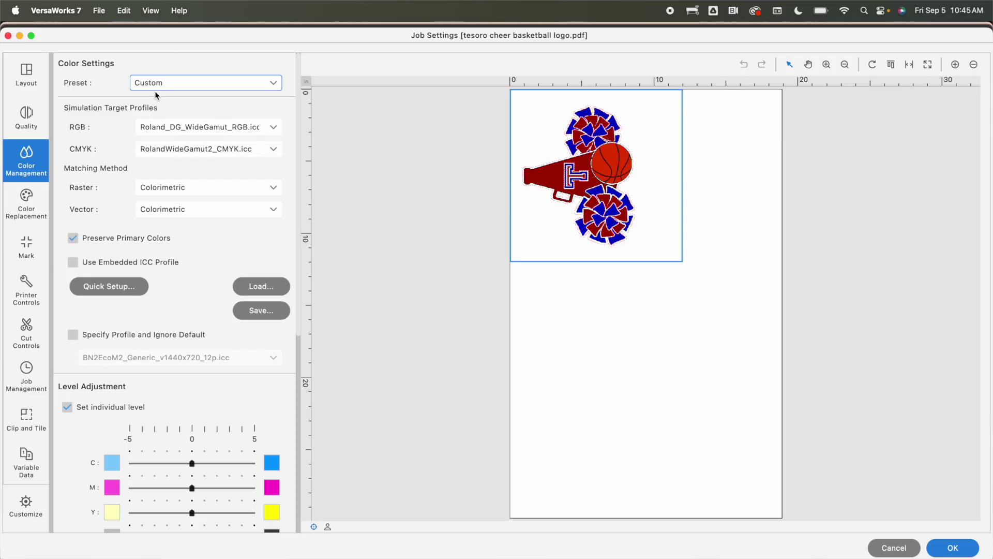
{"action": "left_click", "coordinate": [951, 548]}
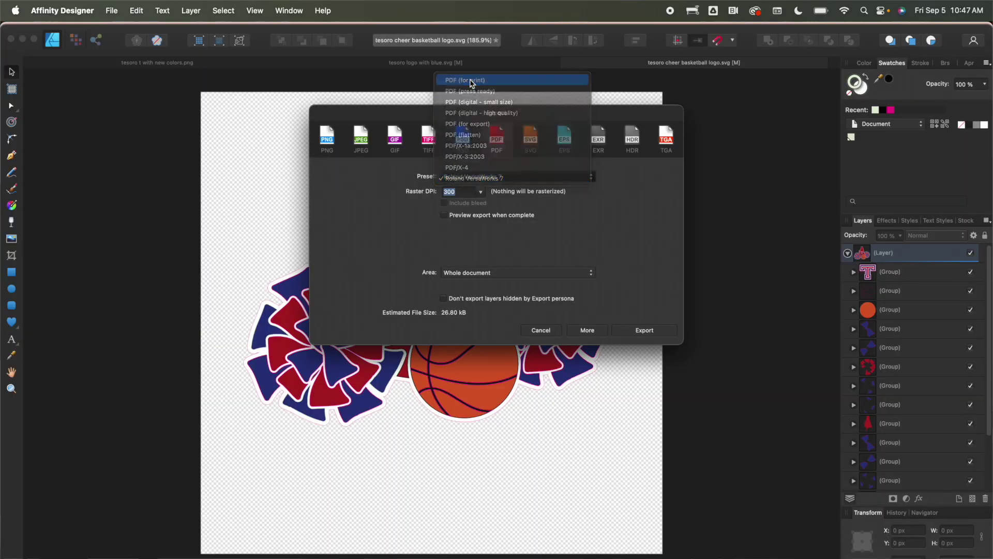
Select the PDF (for print) export preset in Affinity Designer
{"action": "left_click", "coordinate": [467, 94]}
Save the current PDF (for print) settings as a new preset named 'Roland Versaworks 7'
{"action": "left_click", "coordinate": [587, 330]}
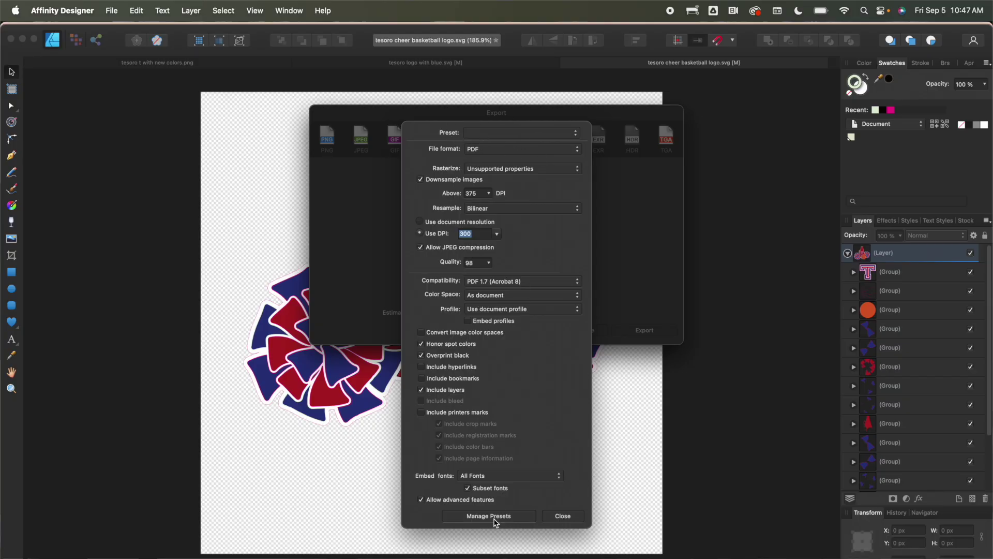
{"action": "left_click", "coordinate": [495, 519]}
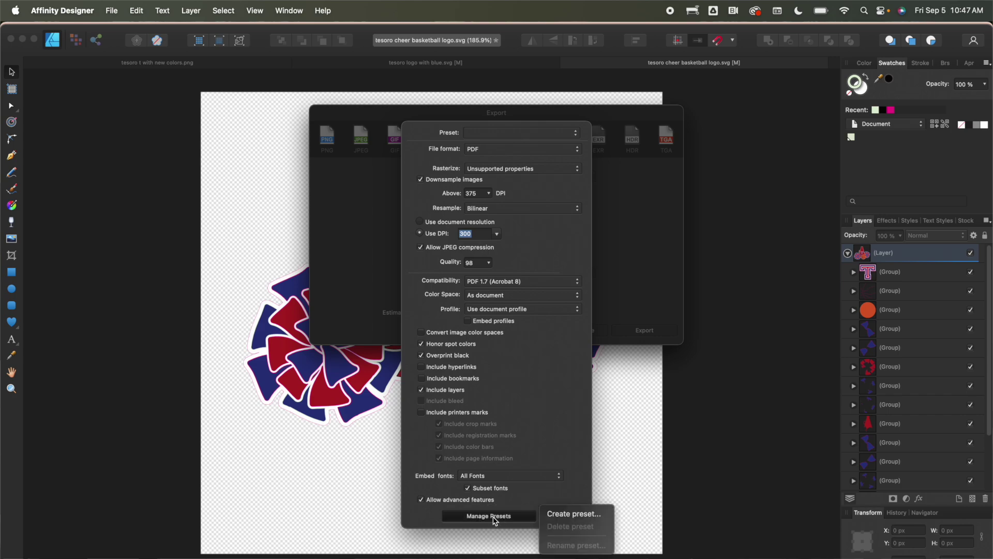
{"action": "left_click", "coordinate": [550, 515]}
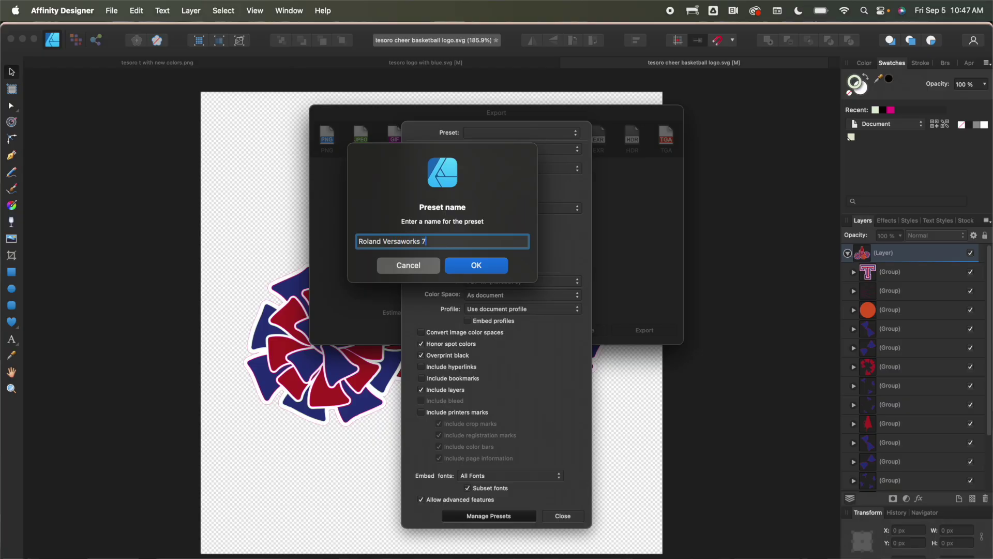
{"action": "left_click", "coordinate": [470, 265]}
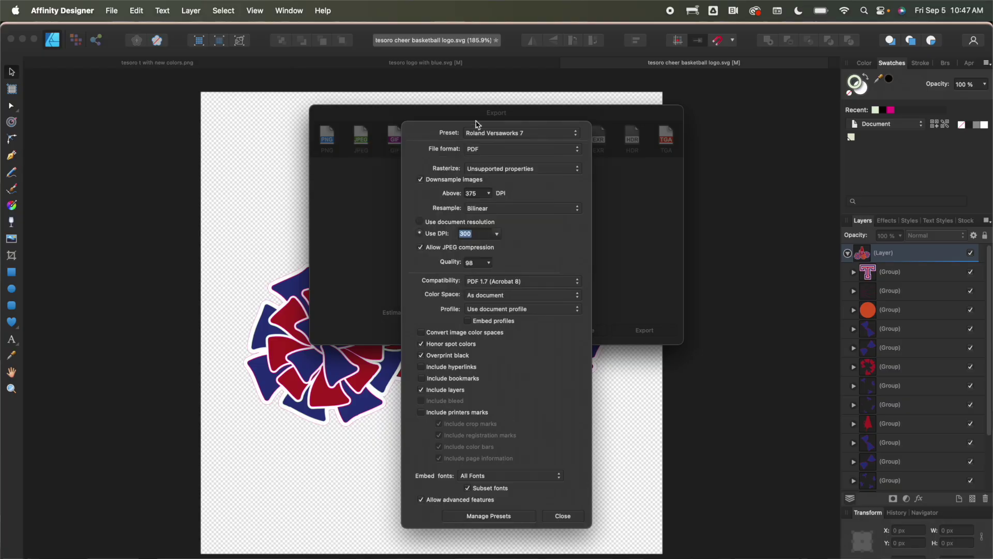
{"action": "left_click", "coordinate": [563, 515]}
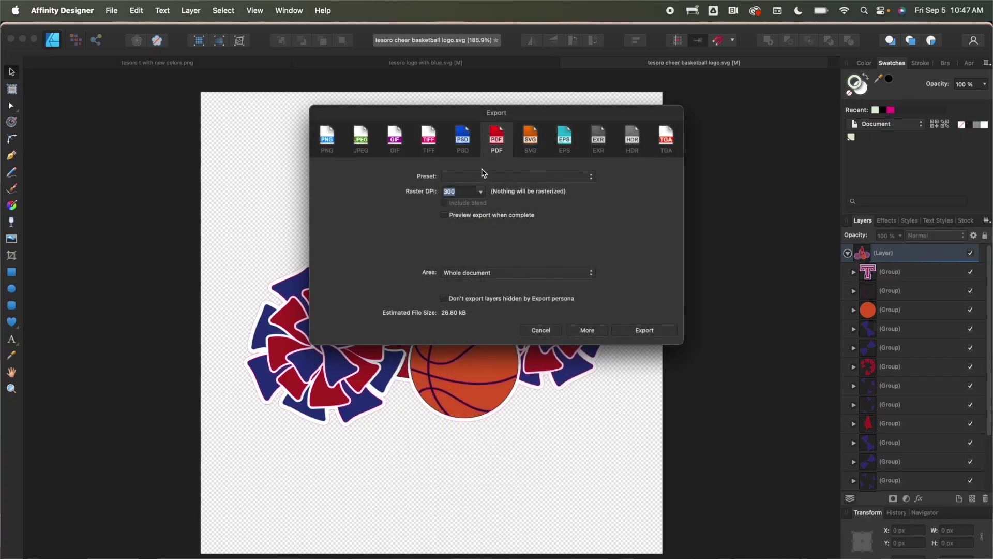
Choose Roland VersaWorks 7 from the Export dialog's preset list
{"action": "left_click", "coordinate": [484, 174]}
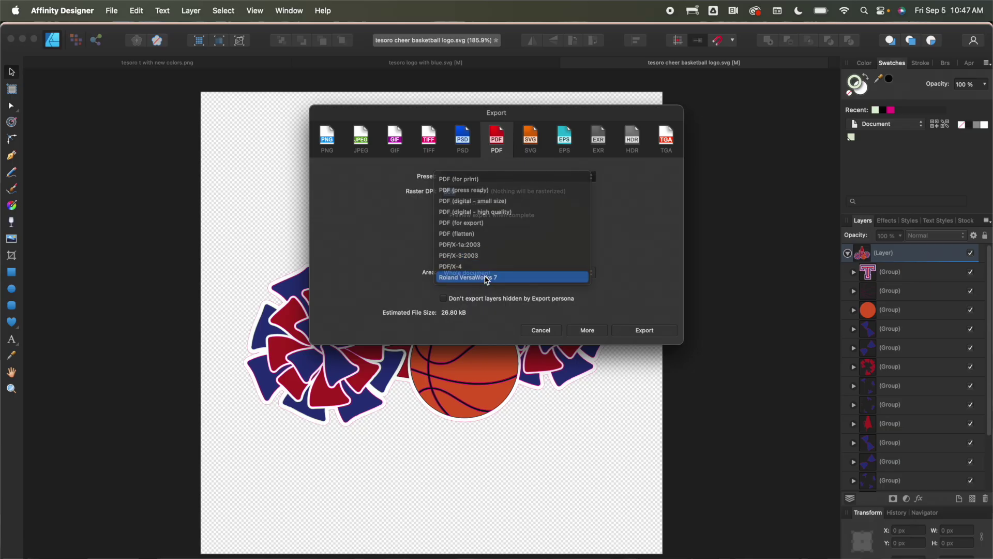
{"action": "left_click", "coordinate": [486, 277]}
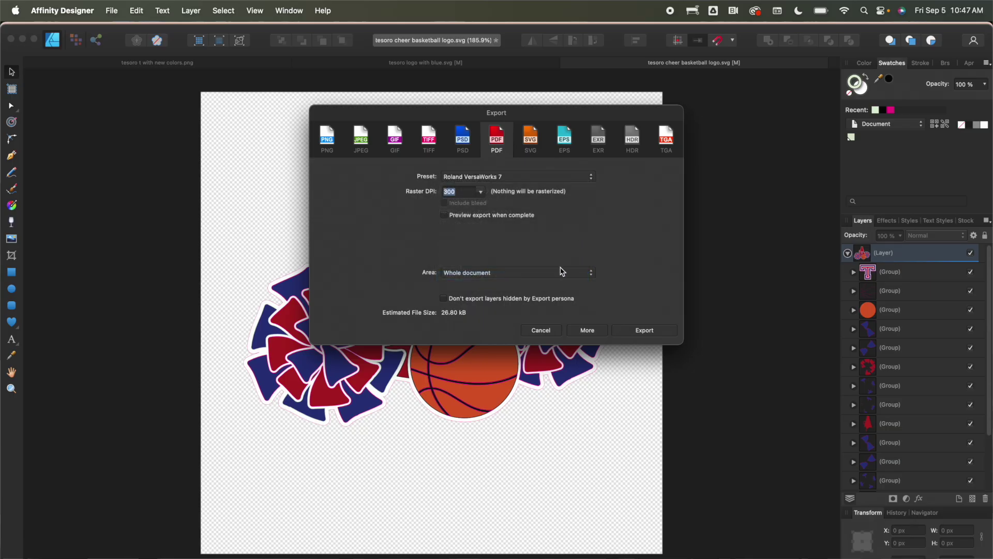